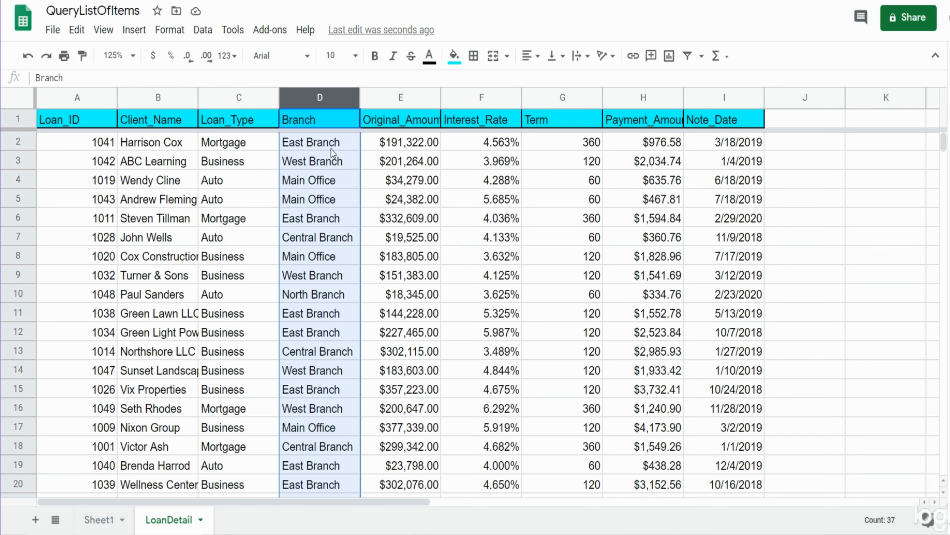
Add a new sheet after LoanDetail and name it Query
click(452, 237)
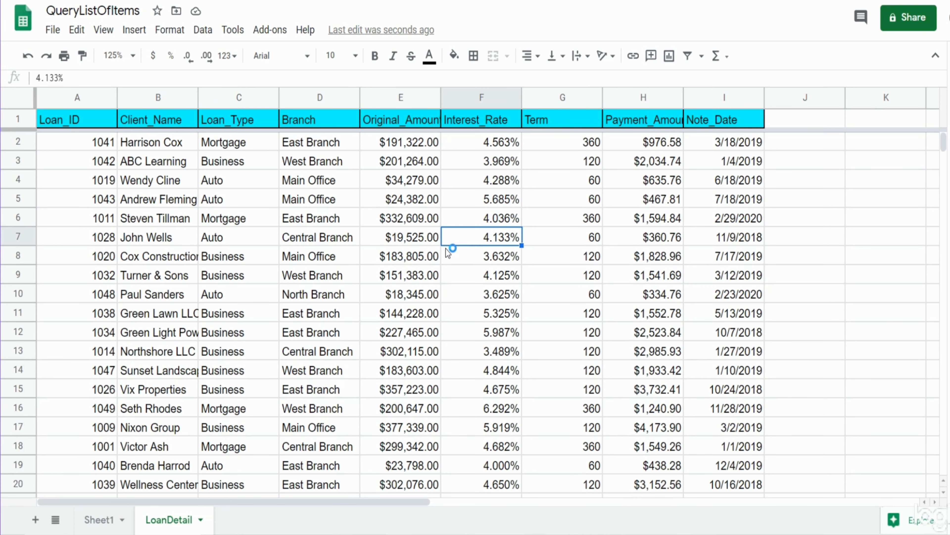
click(35, 520)
double_click(243, 519)
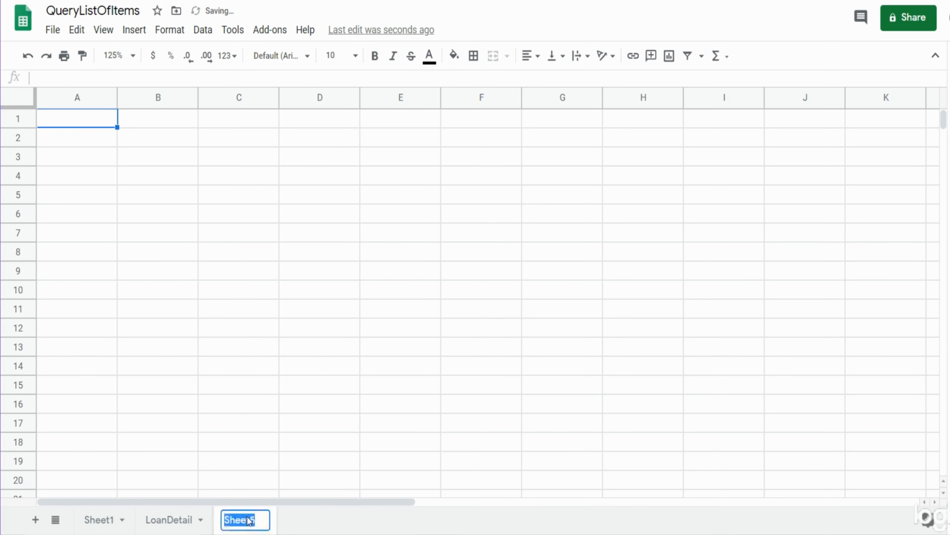
text(Query)
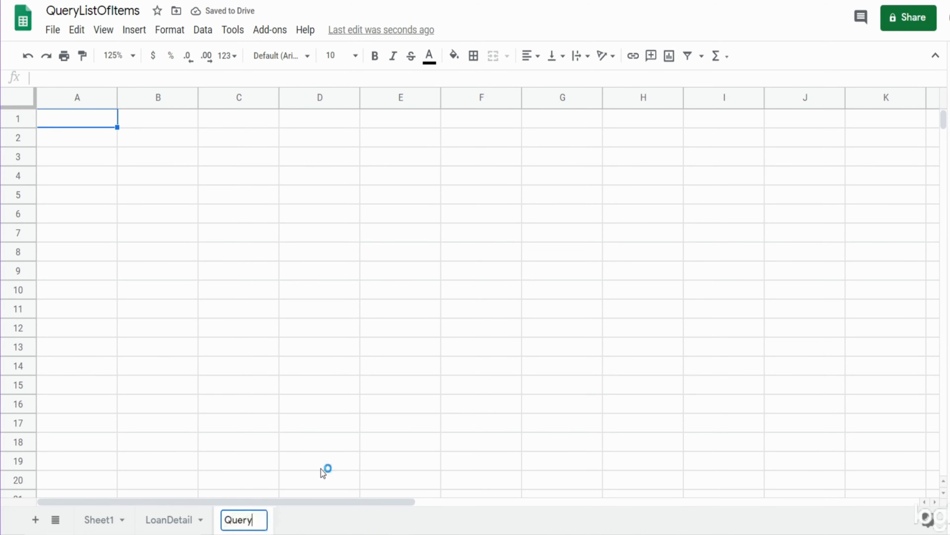
key(Return)
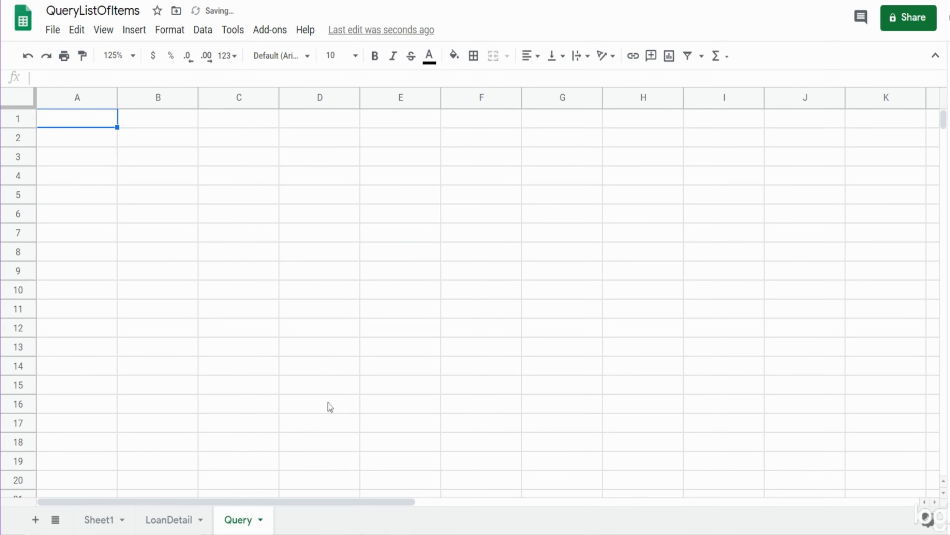
Start a QUERY formula in cell A2 of the Query sheet with the absolute data range LoanDetail!$A$1:$I$37
click(93, 134)
text(=)
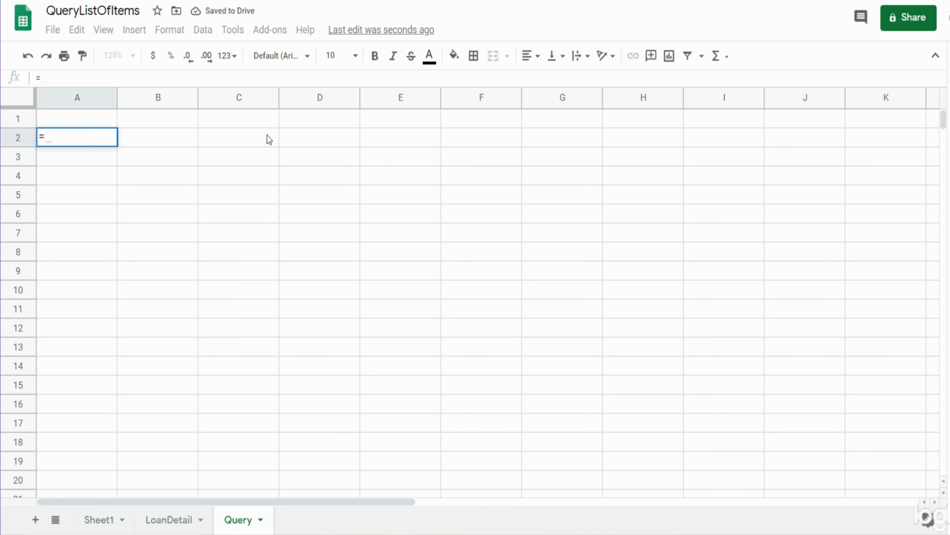
text(Query)
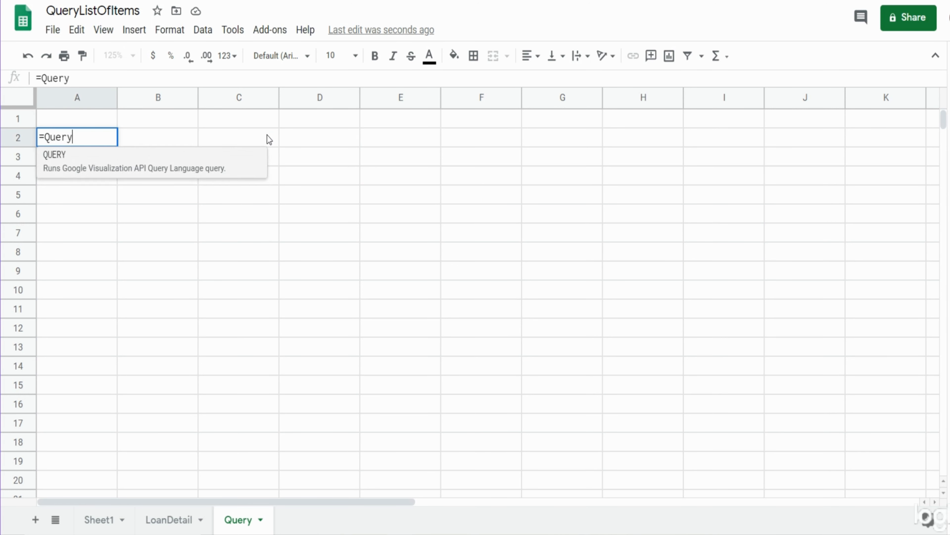
key(Tab)
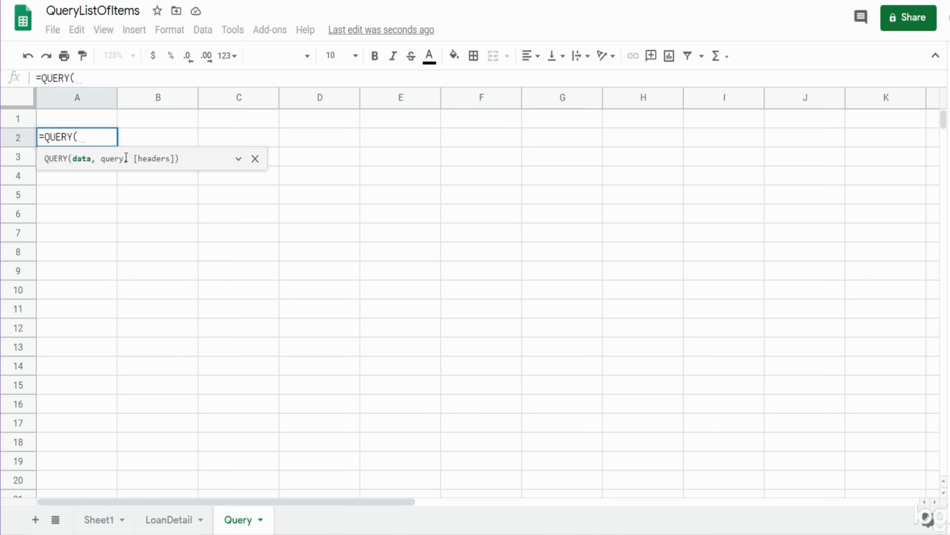
click(180, 520)
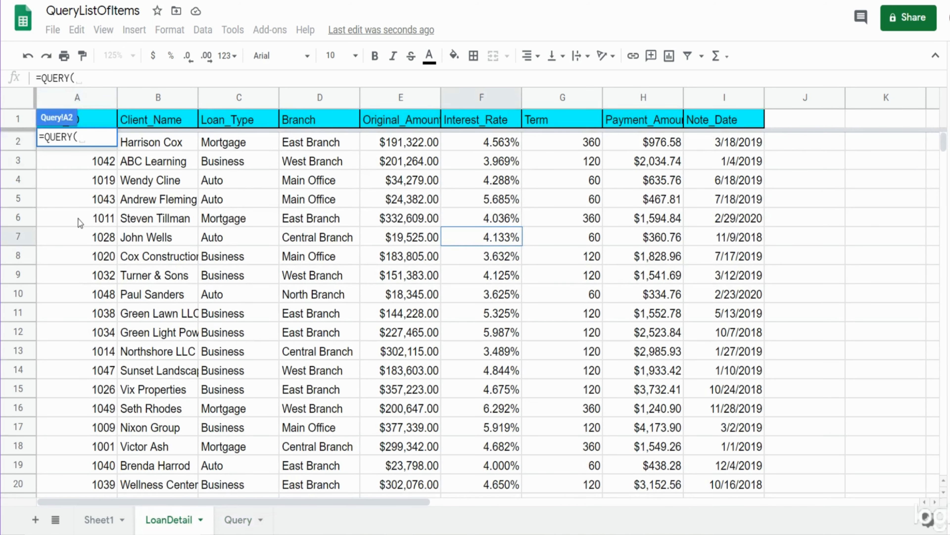
click(91, 116)
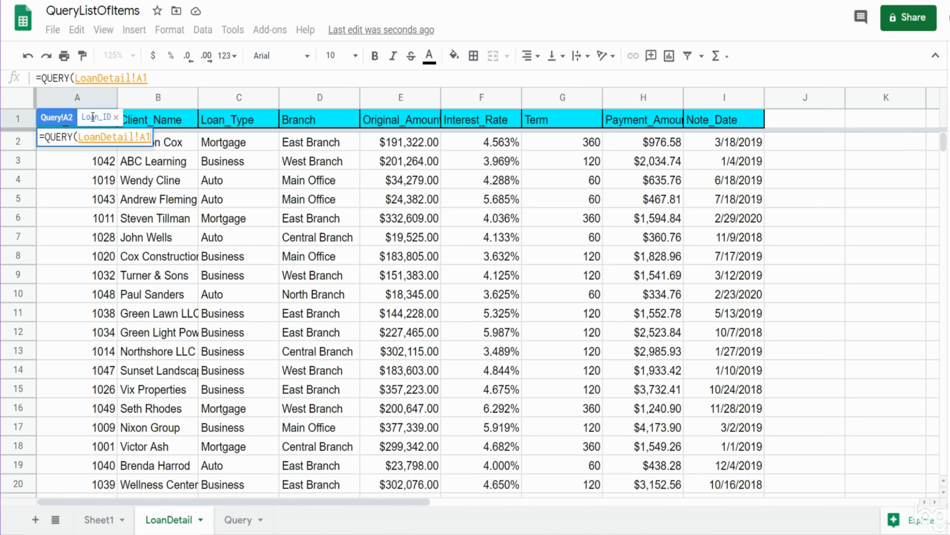
key(ctrl+shift+Right)
key(ctrl+shift+Down)
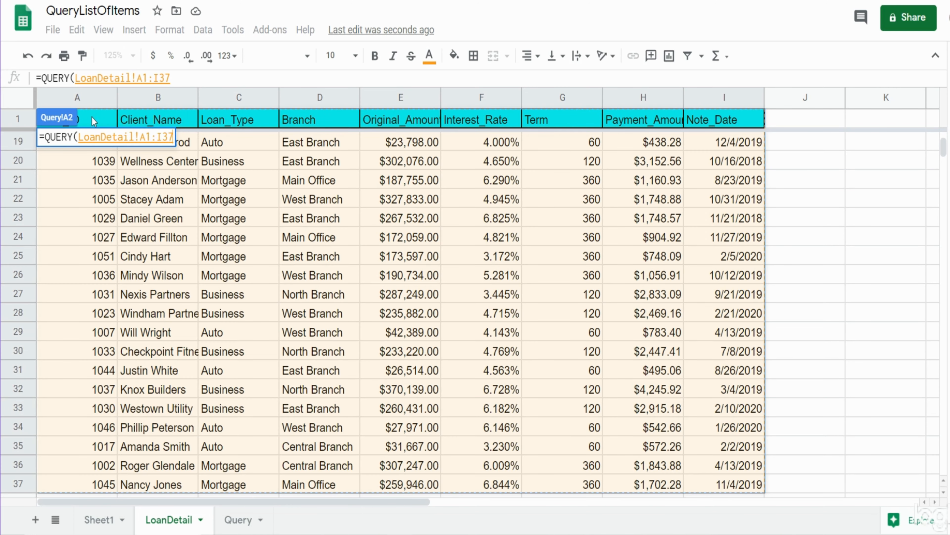
key(F4)
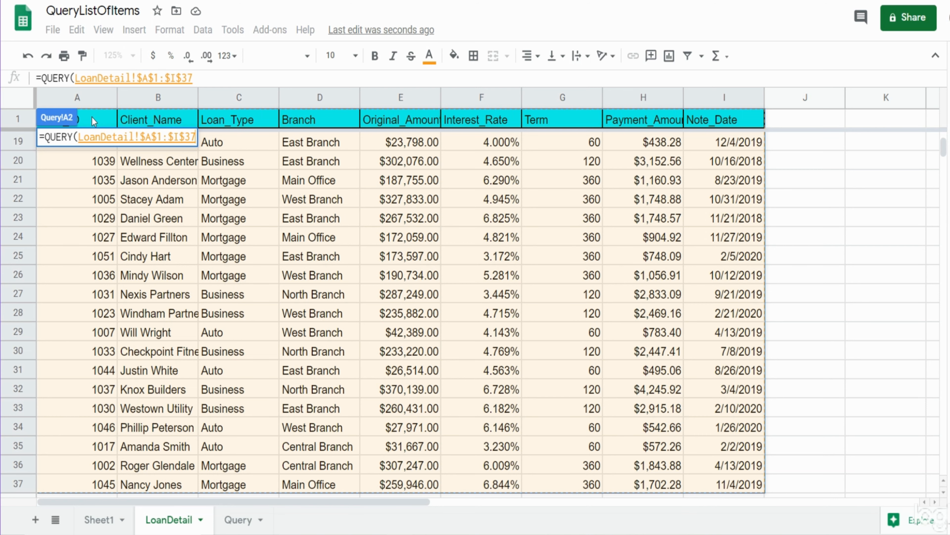
Begin the formula's query argument with "Select * where D matches to return all columns filtered on the branch
text(,)
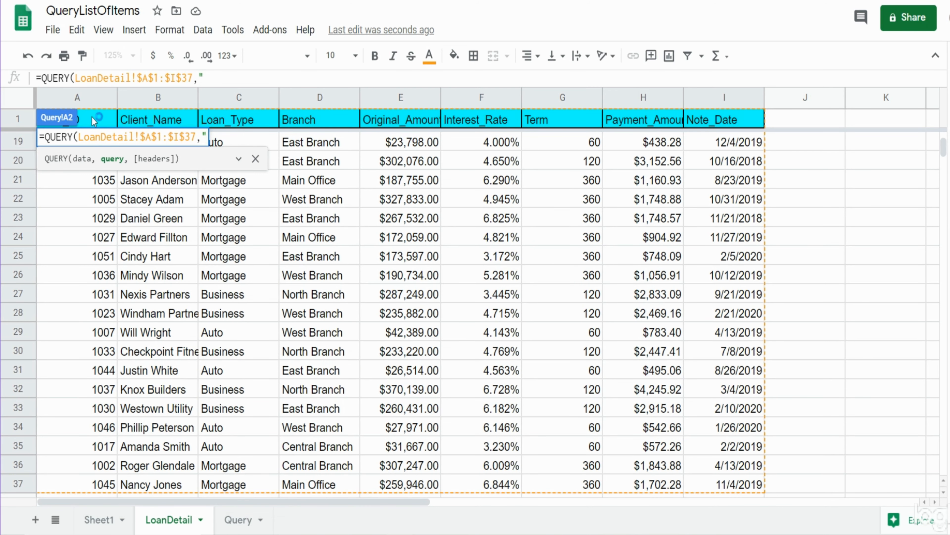
text("Select )
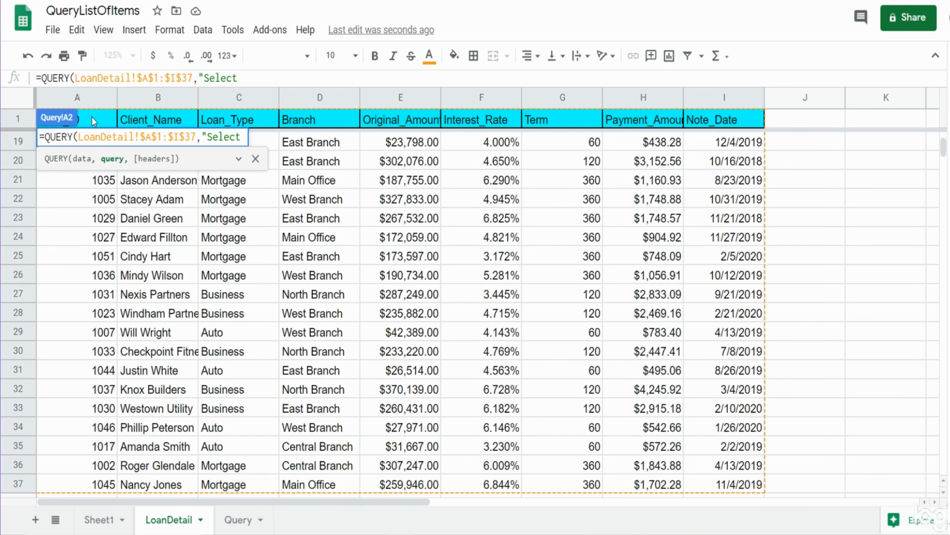
text(* wjere)
key(BackSpace)
key(BackSpace)
key(BackSpace)
key(BackSpace)
text(here )
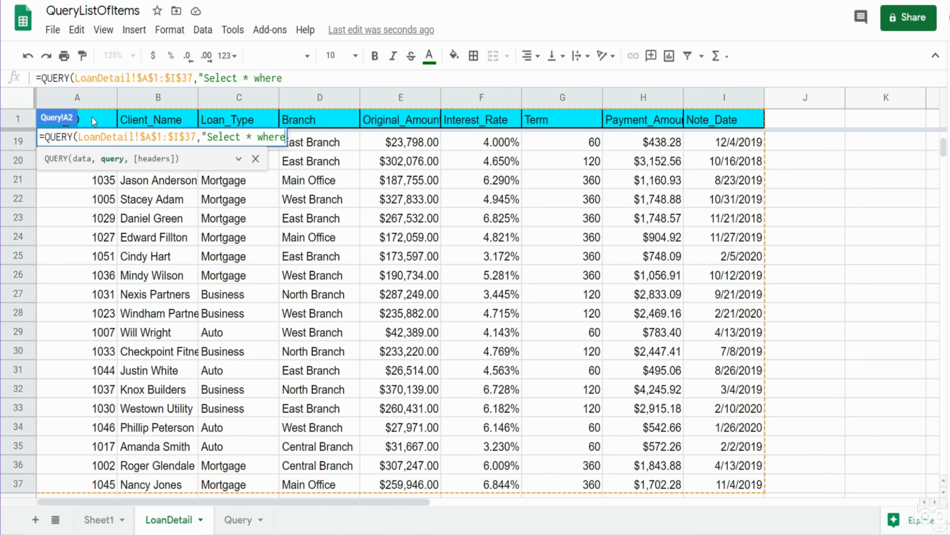
text(D )
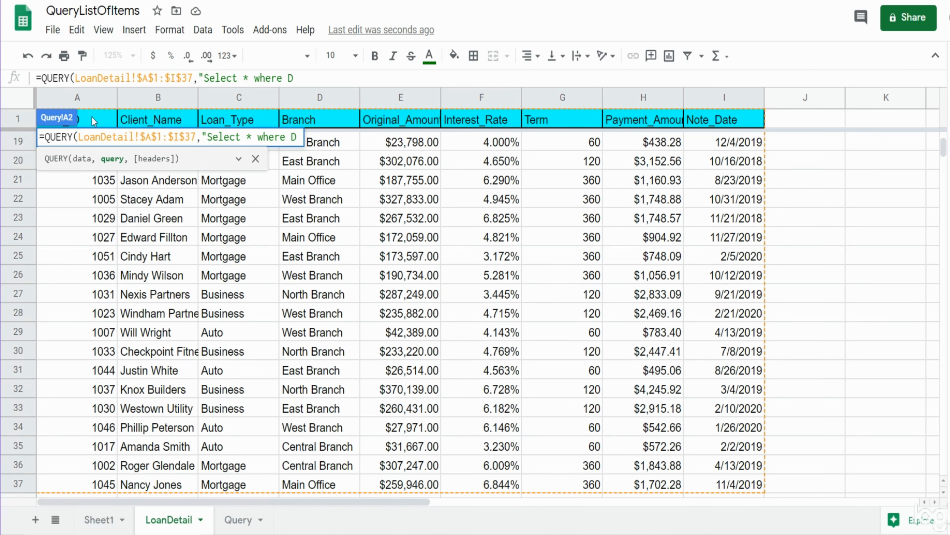
text(matches )
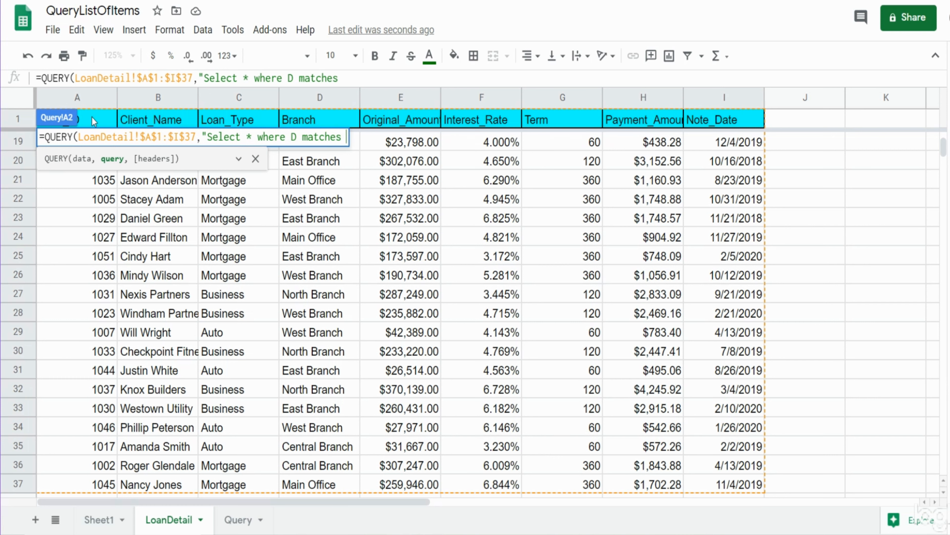
Complete the match condition with 'Main Office|North Branch', set the headers argument to 1, and commit the formula
text(')
text(Main Office)
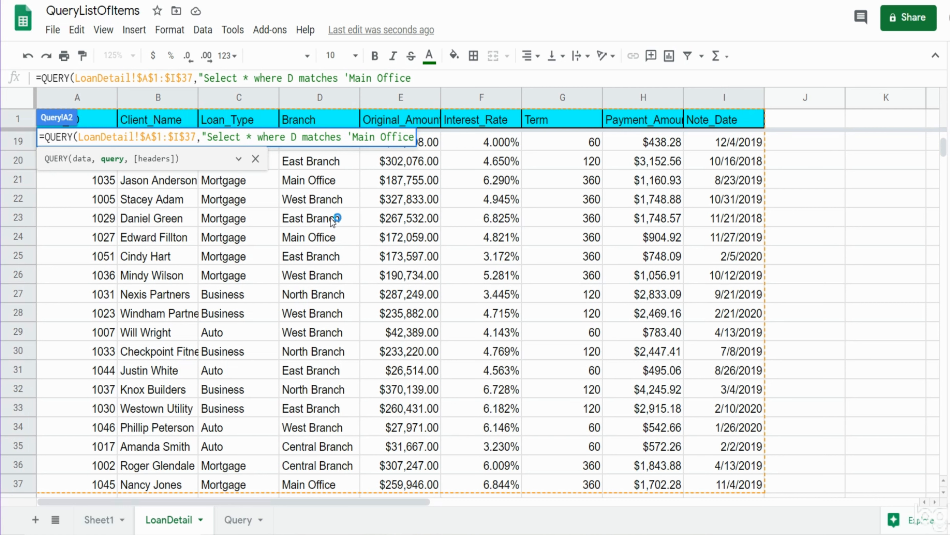
text('Main Office|North B)
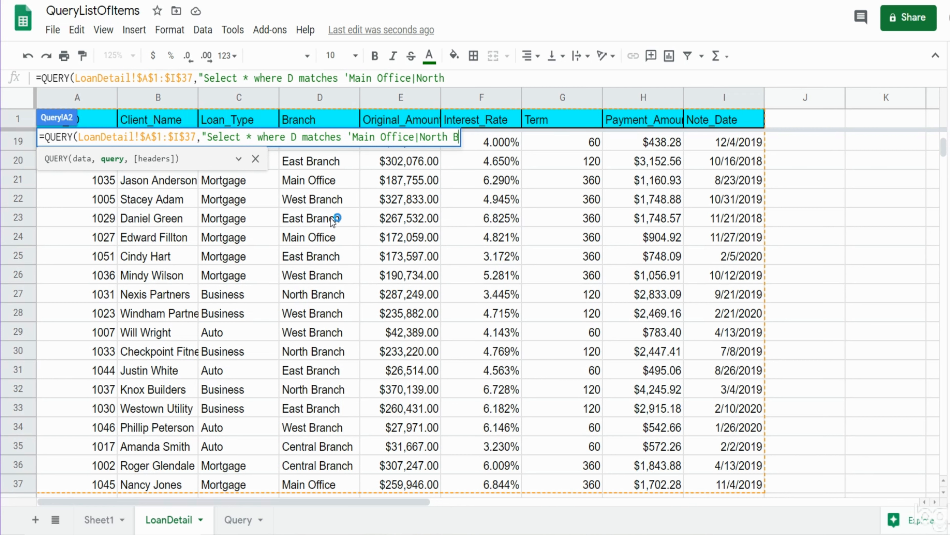
text(ranch)
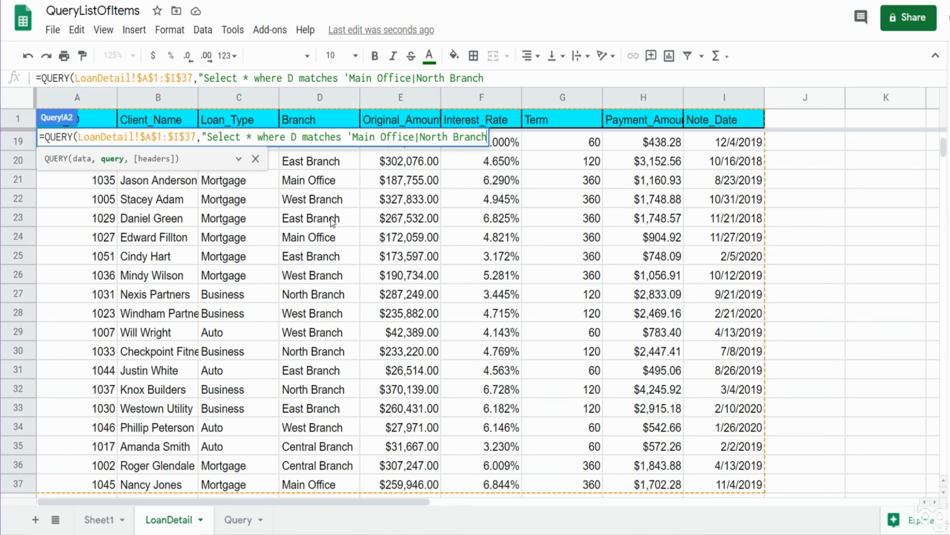
text(')
text(,)
key(BackSpace)
text(", )
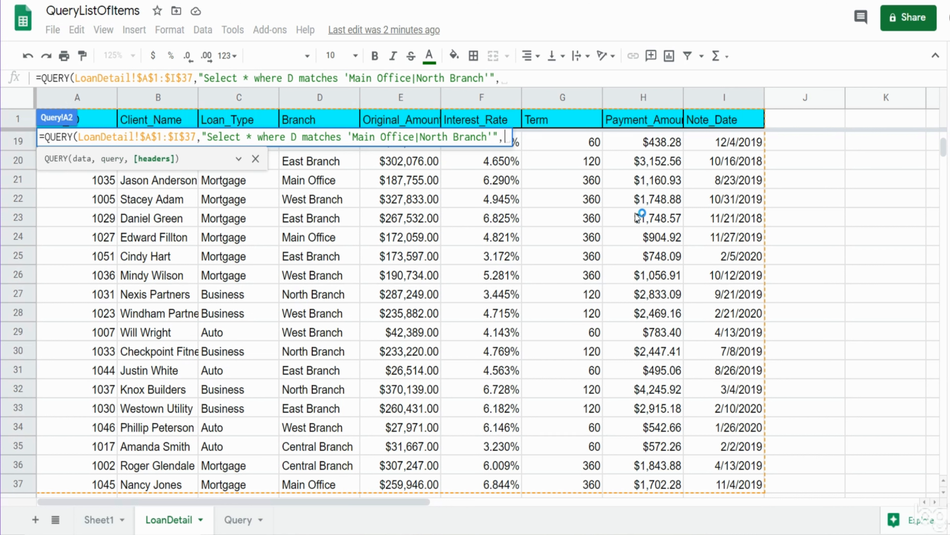
text(1))
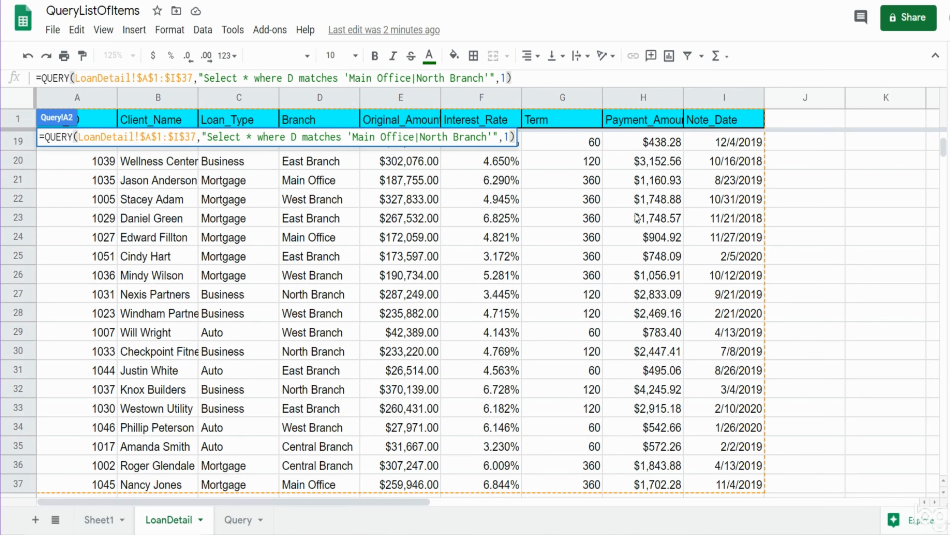
key(Return)
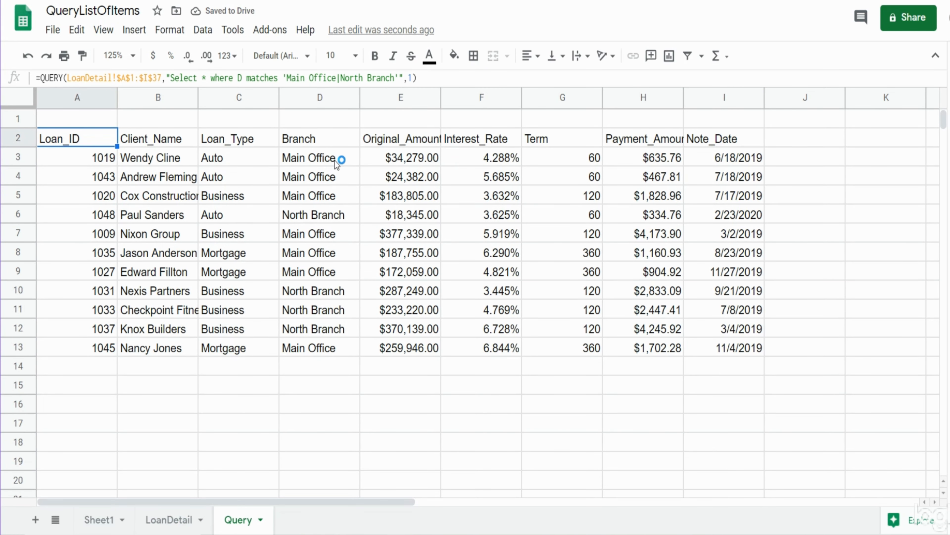
Add |Central Branch after North Branch in the match list of the QUERY formula in A2
drag(336, 158, 336, 348)
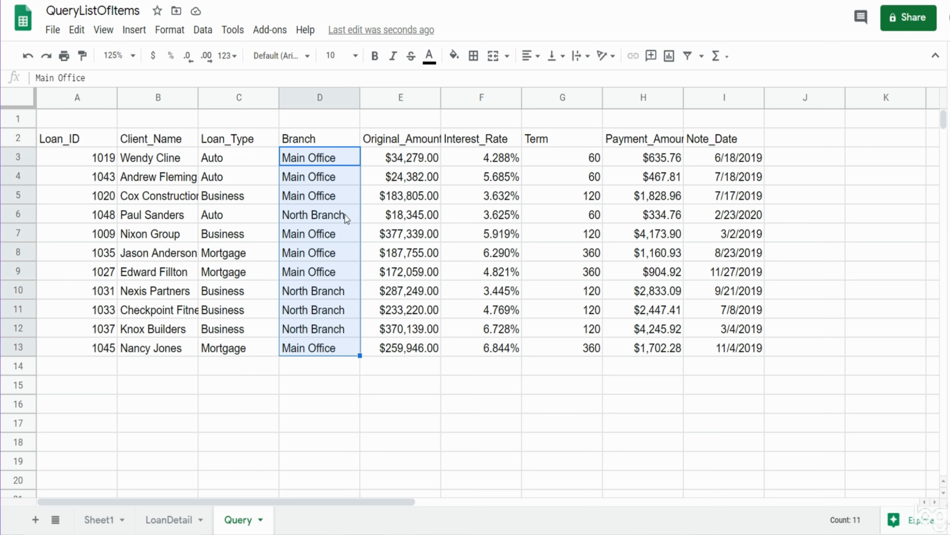
click(80, 140)
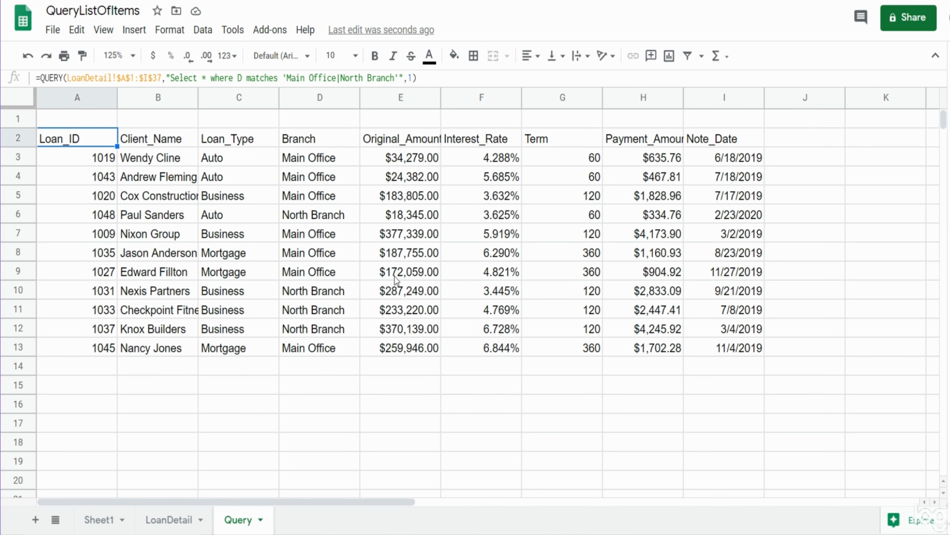
key(F2)
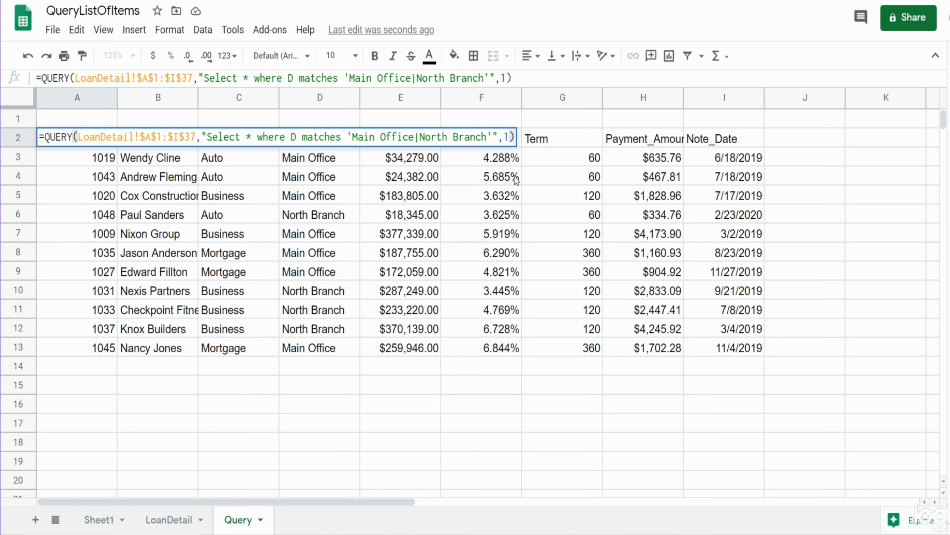
click(485, 136)
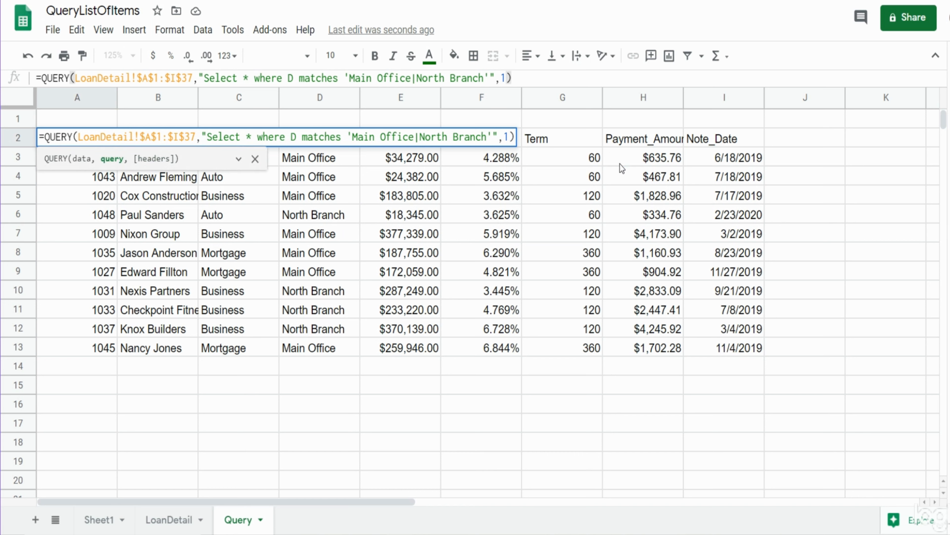
text(|)
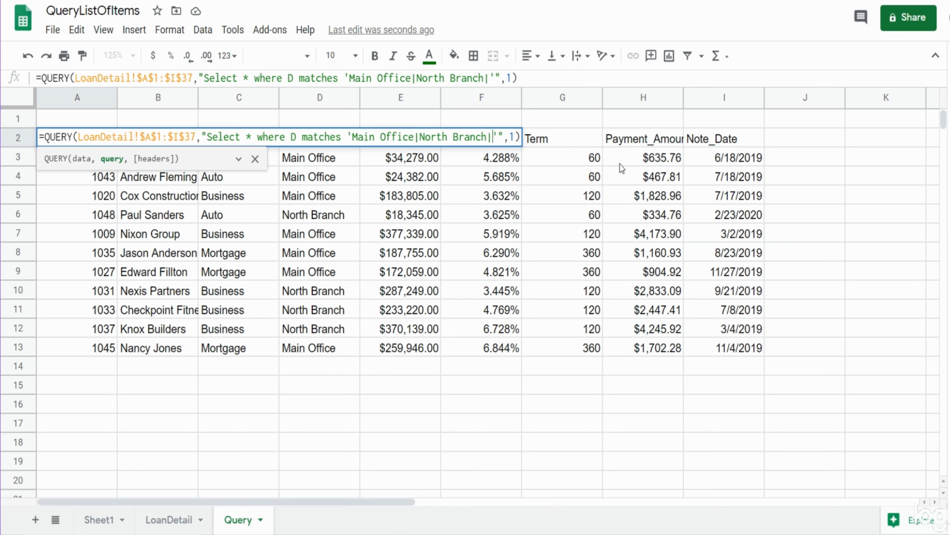
text(Central )
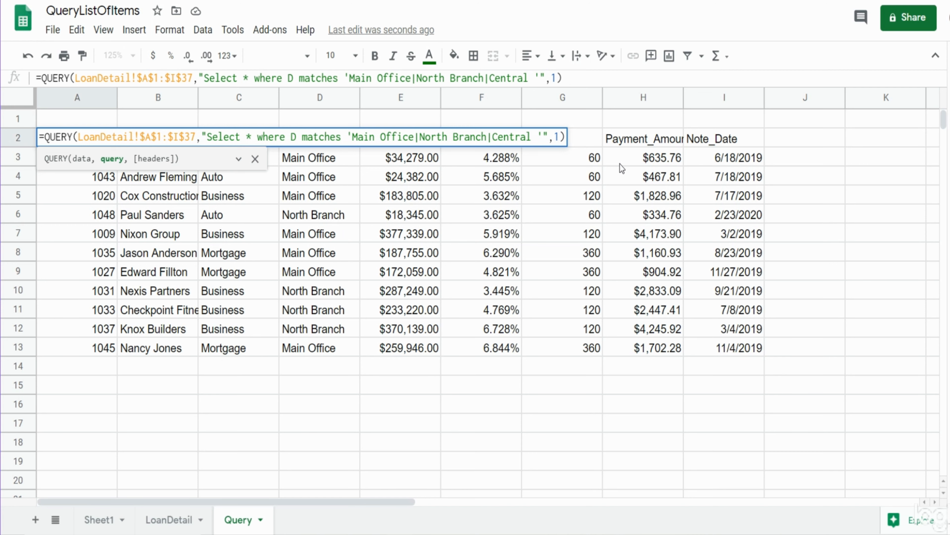
text(Branch)
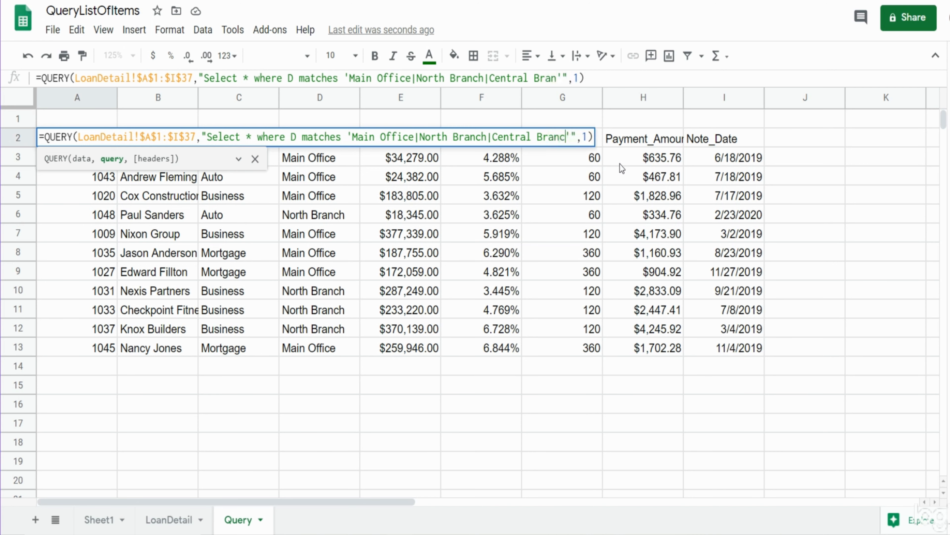
key(Return)
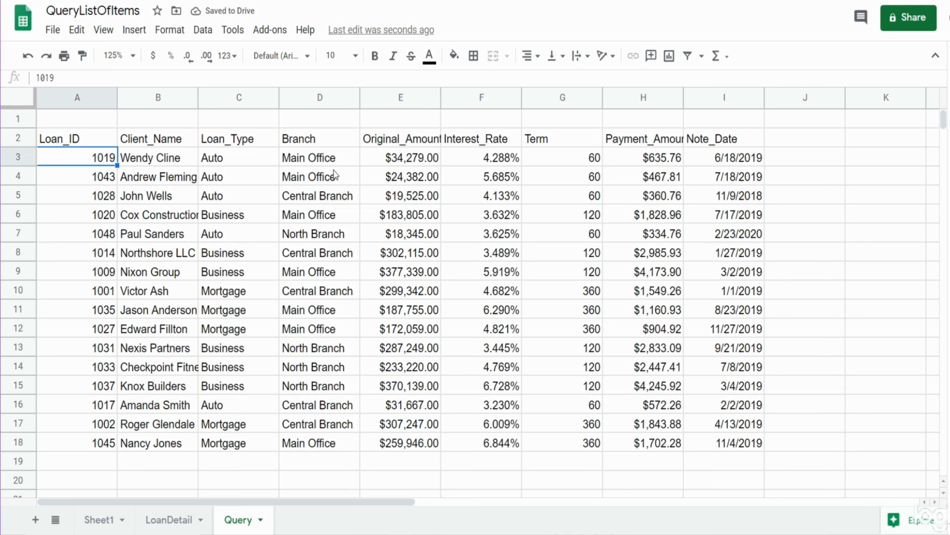
Check the Branch column of the query results for the requested branches
drag(335, 179, 334, 212)
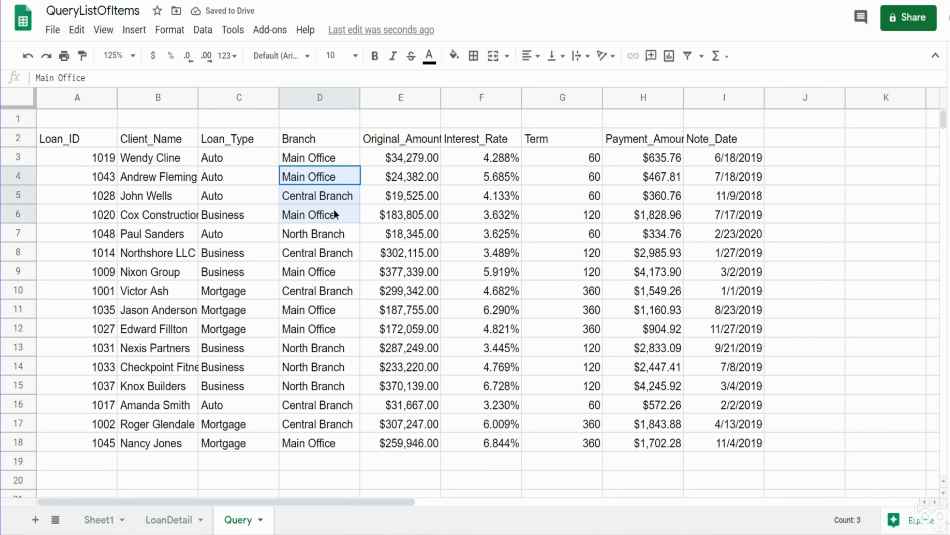
click(331, 198)
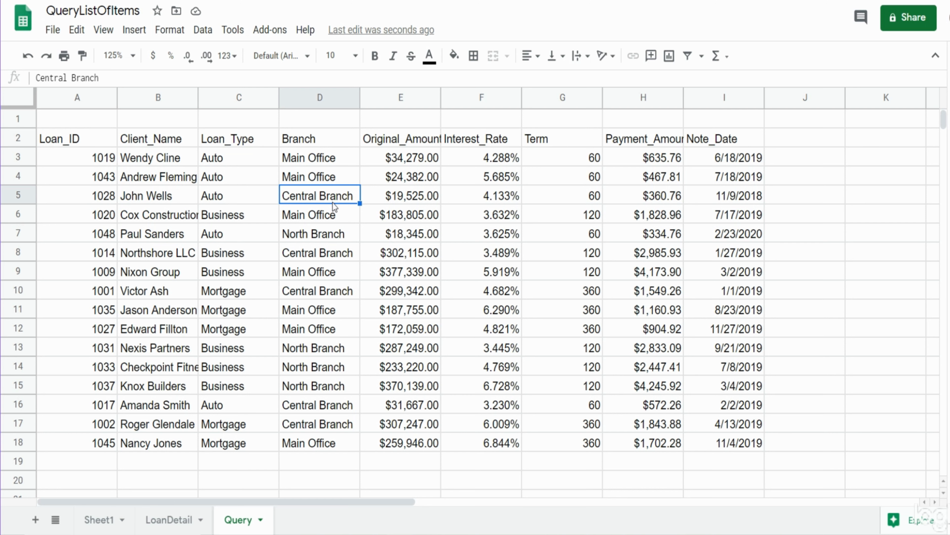
click(330, 234)
Replace Main Office with the wildcard pattern .*Main.* in the match list of the QUERY formula in A2
click(112, 144)
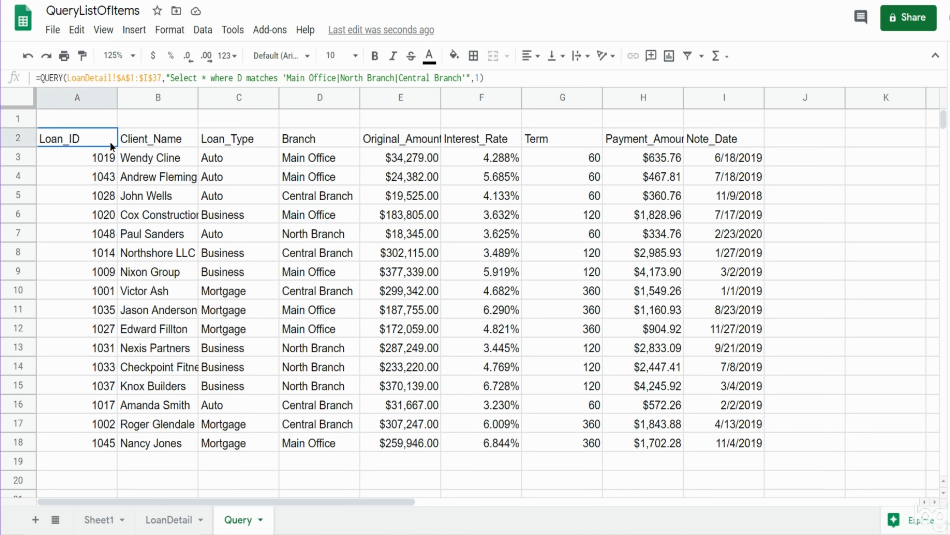
key(F2)
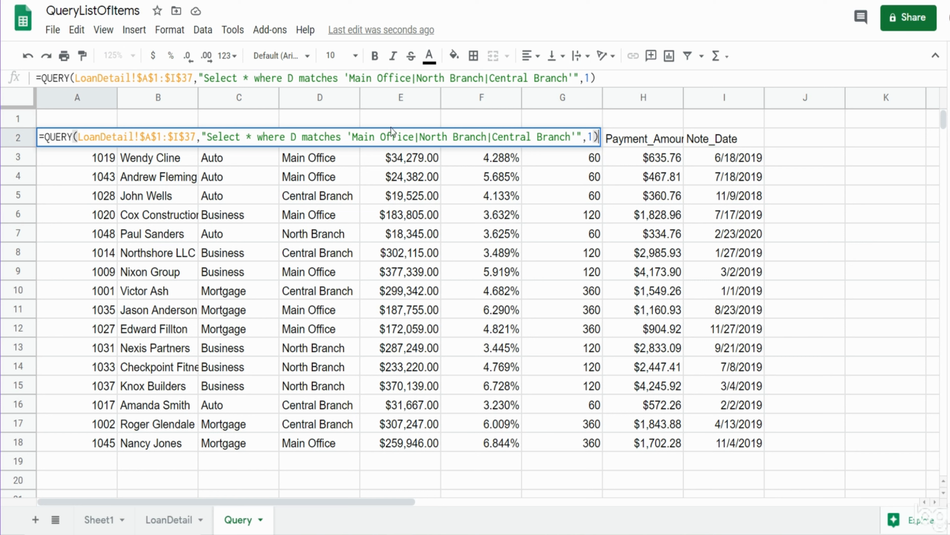
click(352, 138)
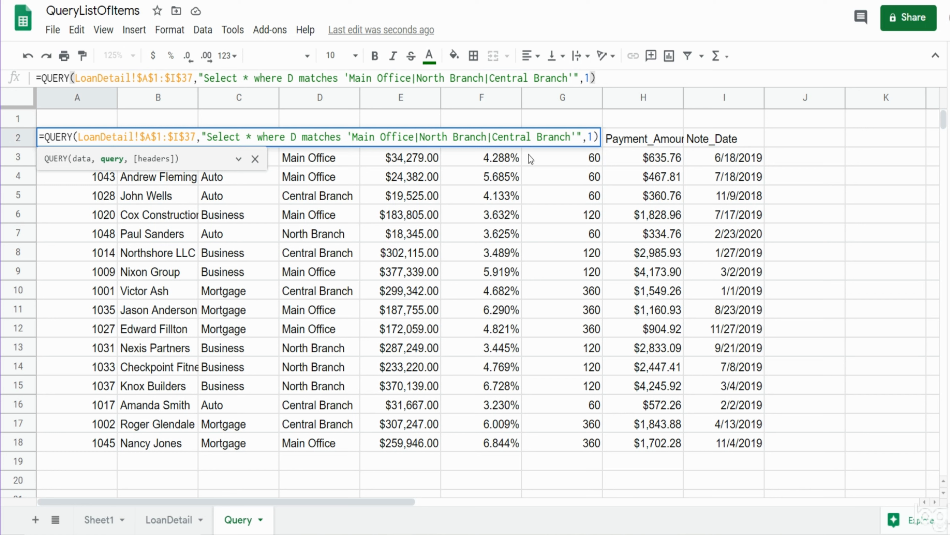
text(.*)
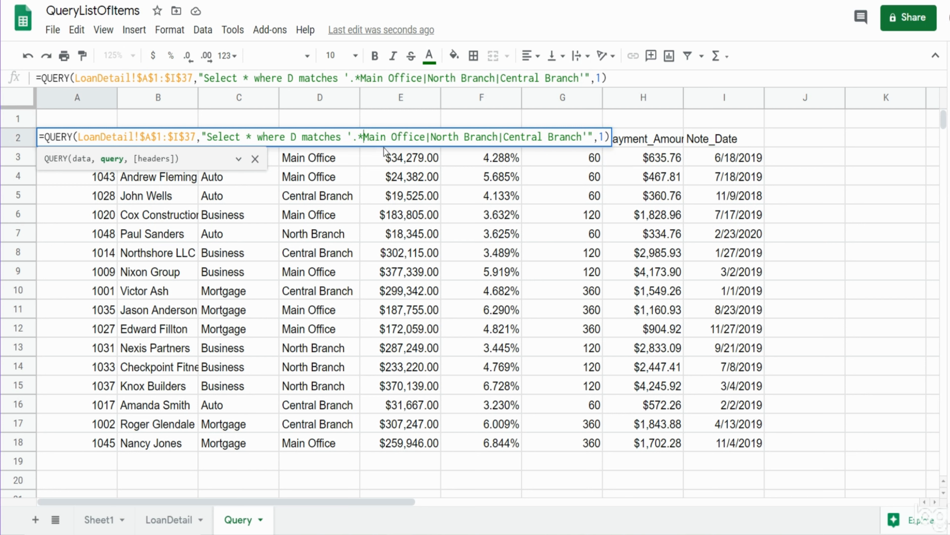
key(shift+Left)
key(shift+Left)
click(426, 137)
key(BackSpace)
key(BackSpace)
key(BackSpace)
key(BackSpace)
key(BackSpace)
key(BackSpace)
key(BackSpace)
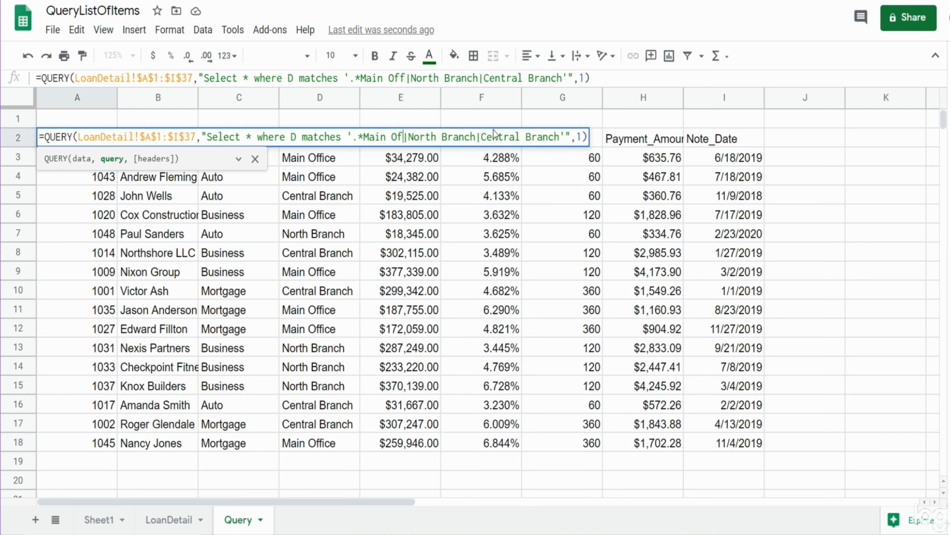
text(.*)
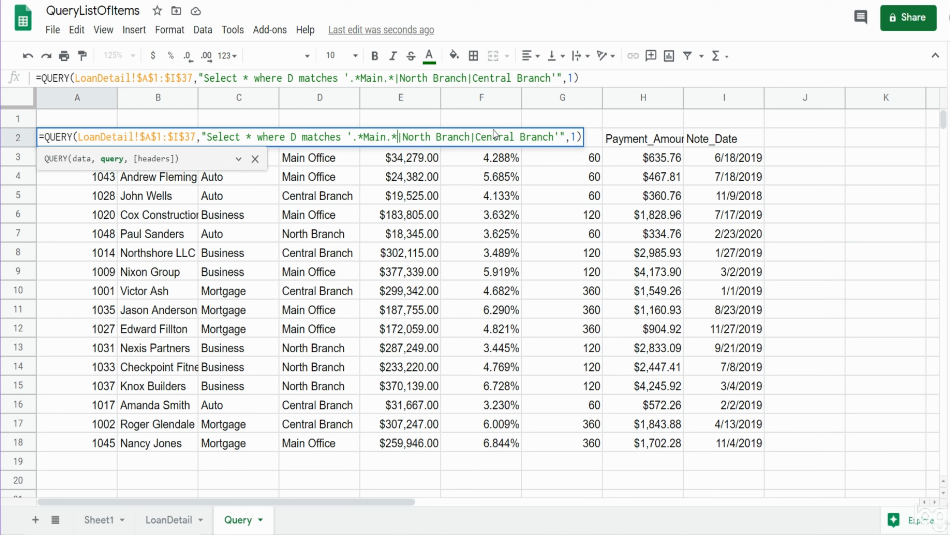
Replace North Branch with the wildcard pattern .*North.* in the formula's match list
click(403, 137)
text(.*)
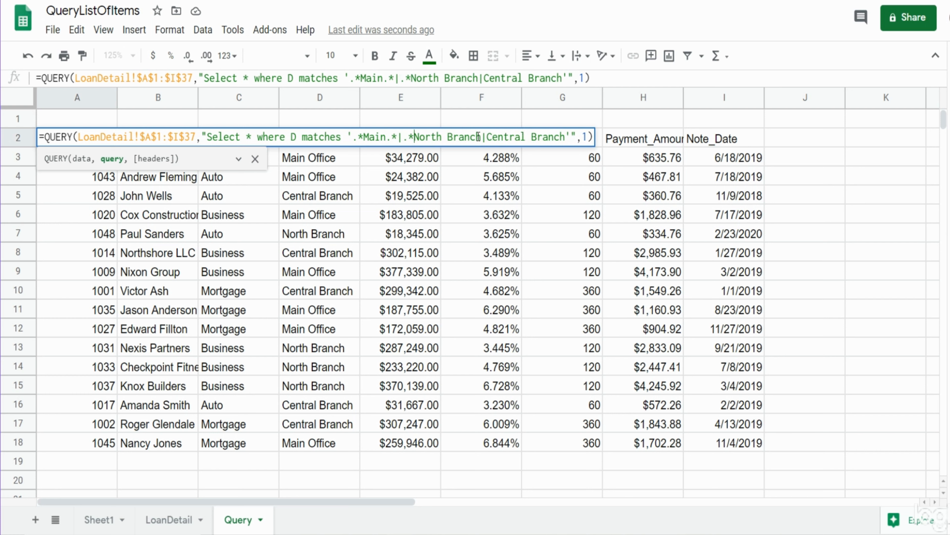
drag(482, 136, 443, 136)
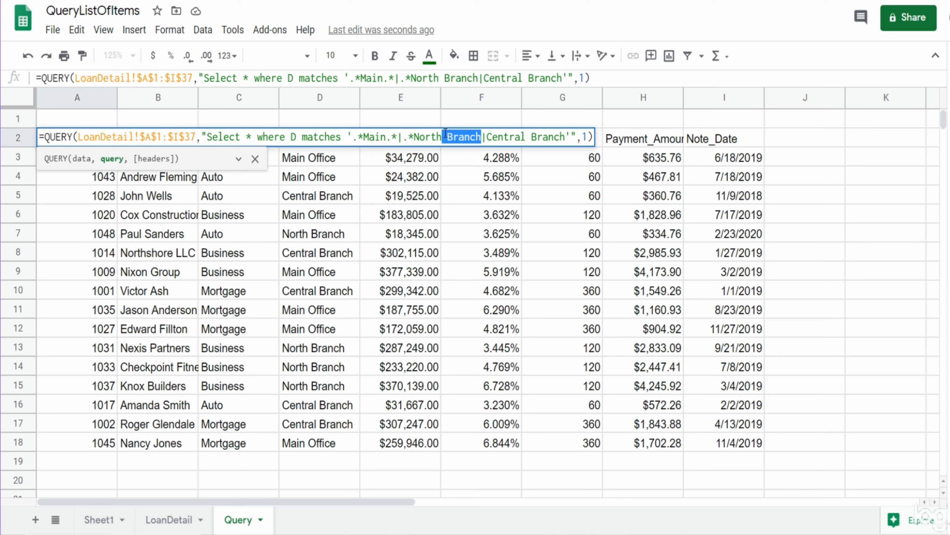
text(.*)
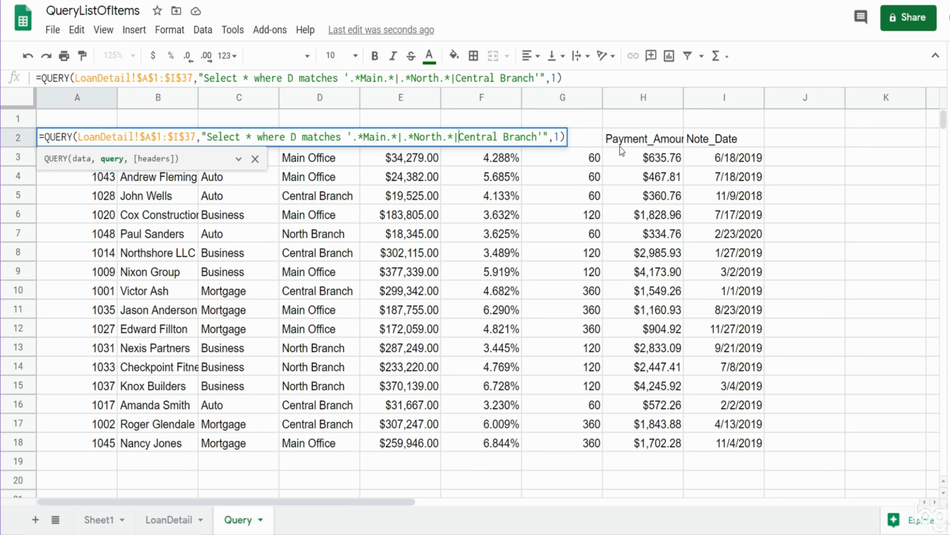
Replace Central Branch with the wildcard pattern .*Central.* in the match list and commit the formula
key(Right)
text(.*)
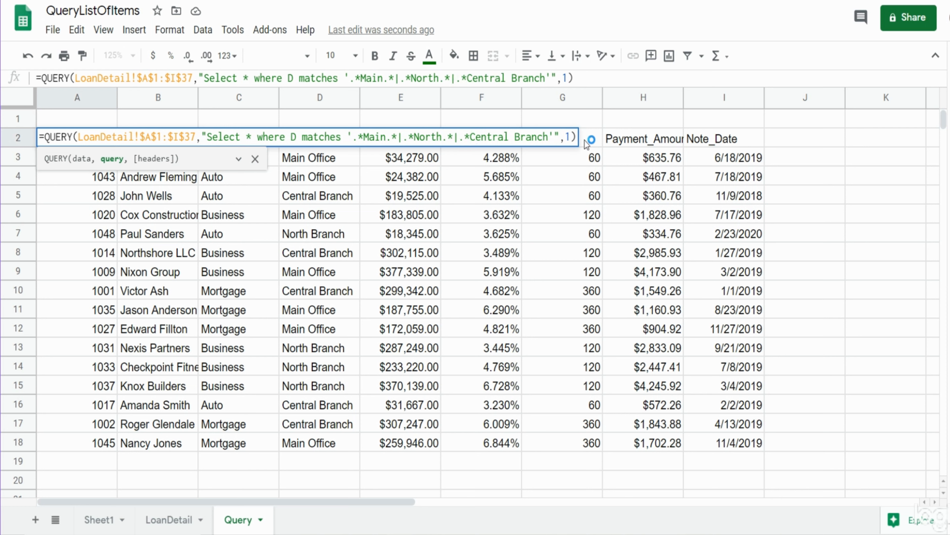
drag(550, 137, 513, 136)
text(.*)
key(Return)
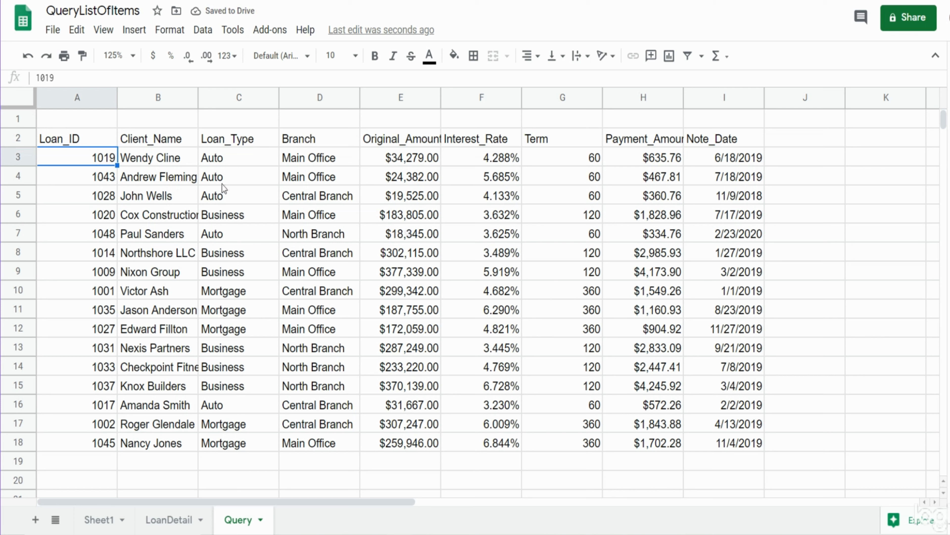
click(599, 230)
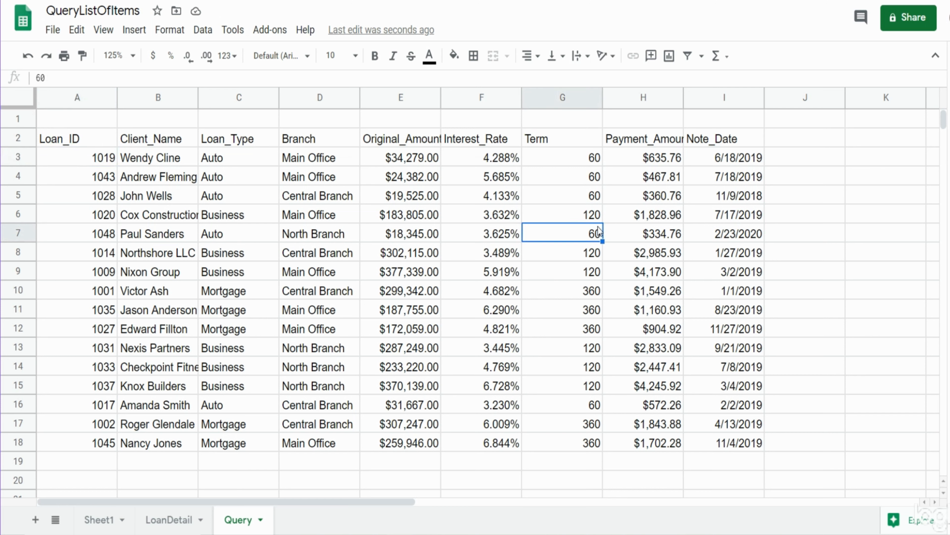